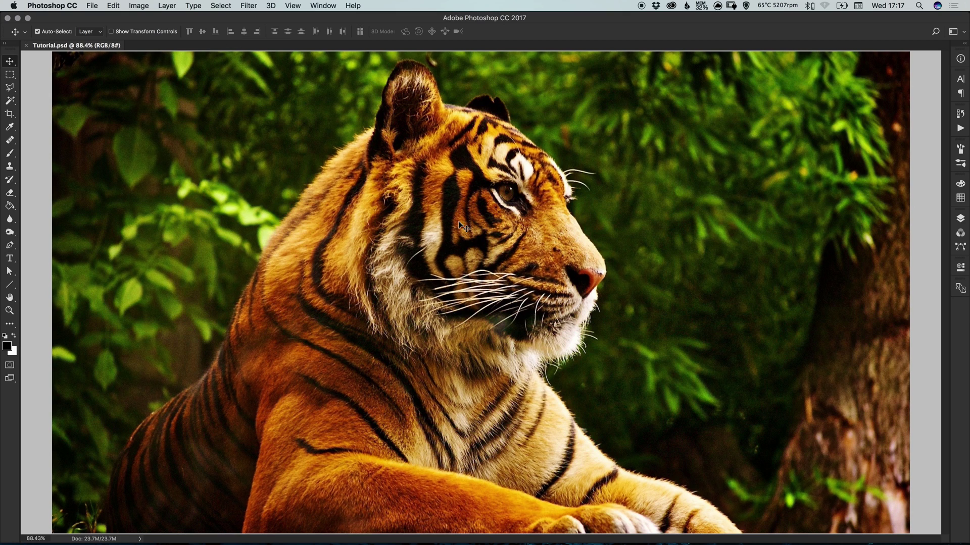
Duplicate the Background layer with Cmd+J and hide the original Background layer
left_click(961, 219)
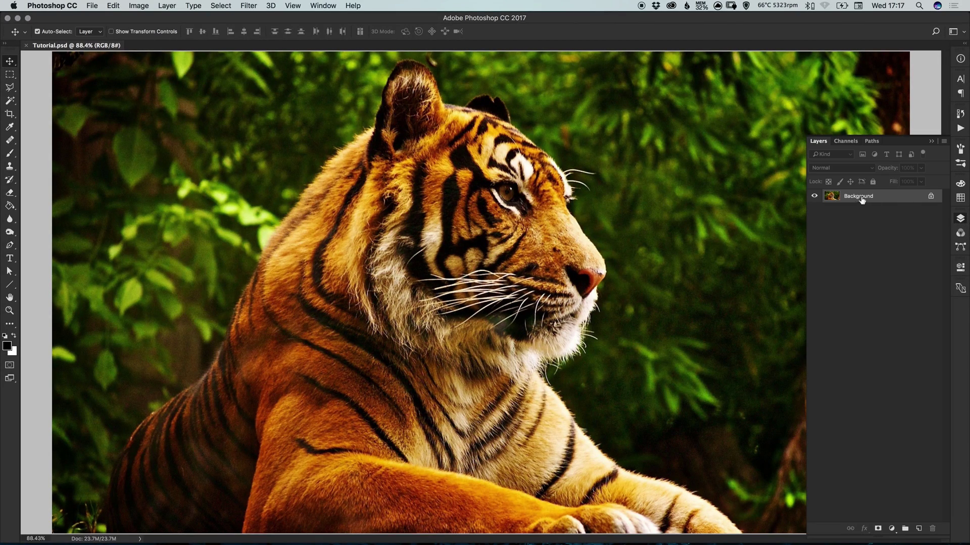
key("super")
key("super+j")
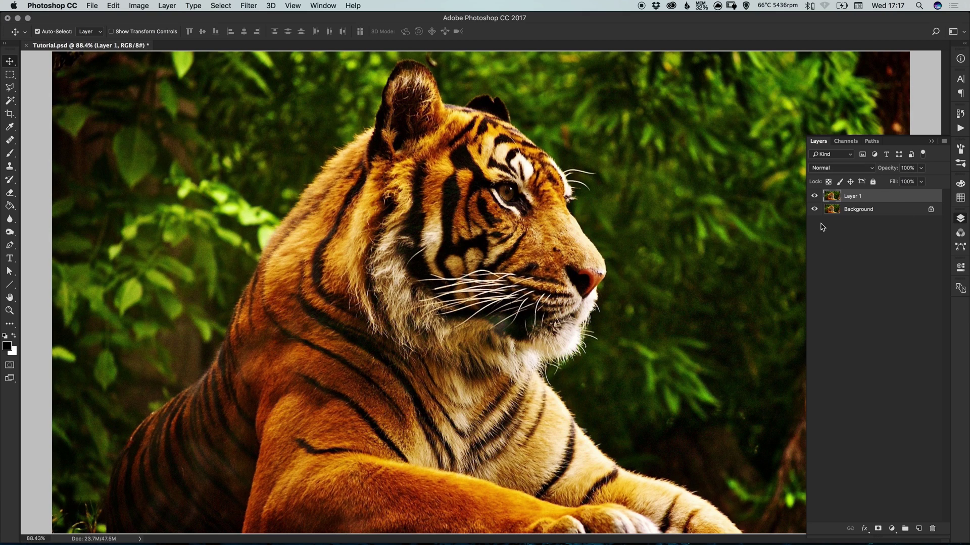
left_click(814, 210)
Rename the duplicated layer to 'Stencil Effect'
double_click(853, 197)
type("Stencil Effect")
key("Return")
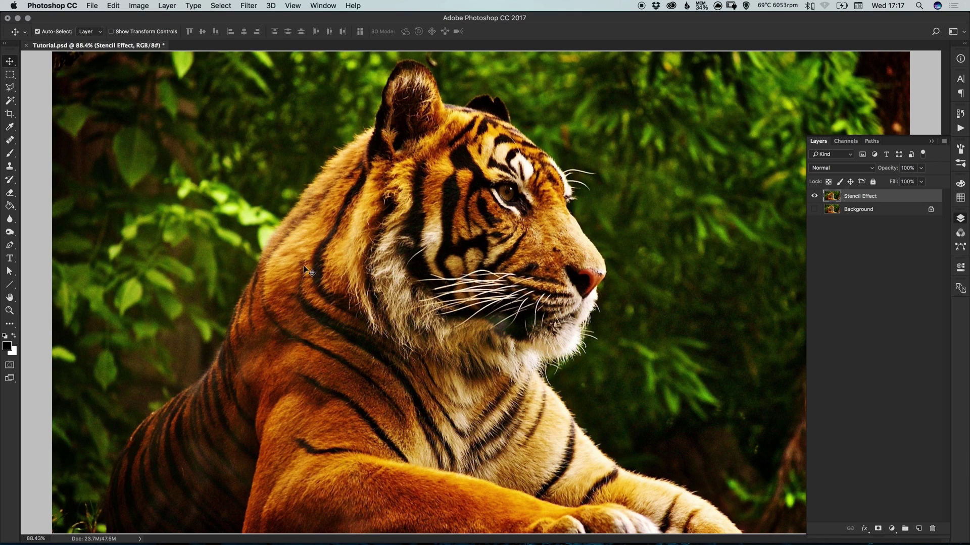
Apply Posterize at 2 levels to the Stencil Effect layer
left_click(139, 6)
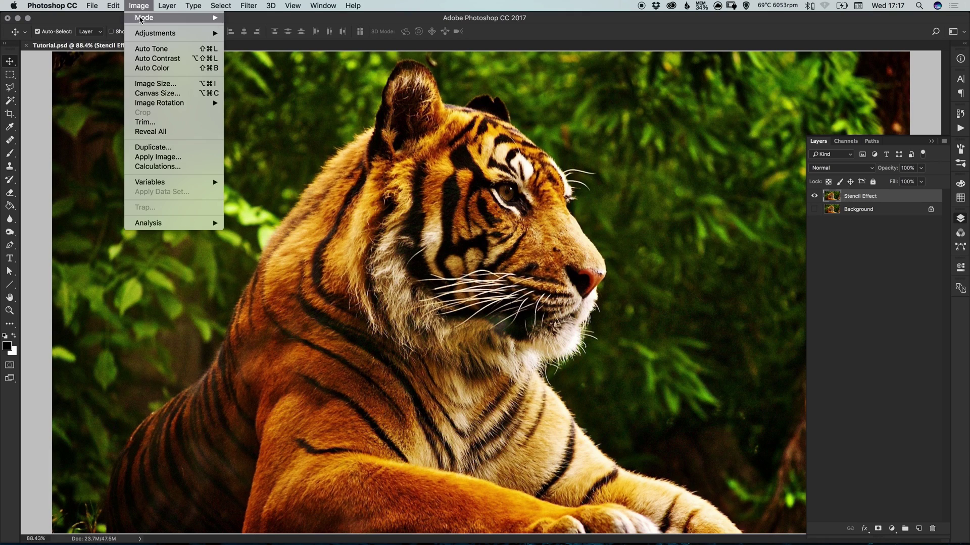
mouse_move(141, 34)
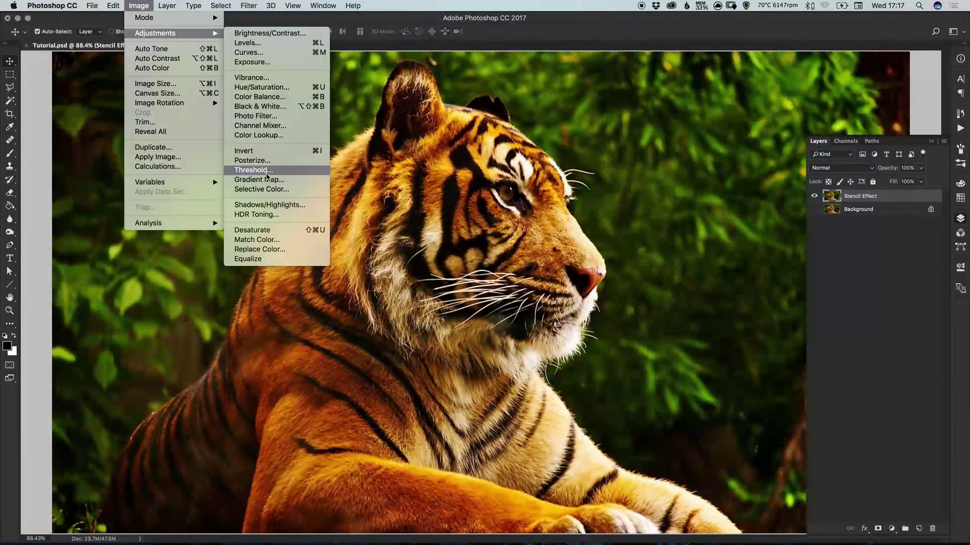
left_click(268, 160)
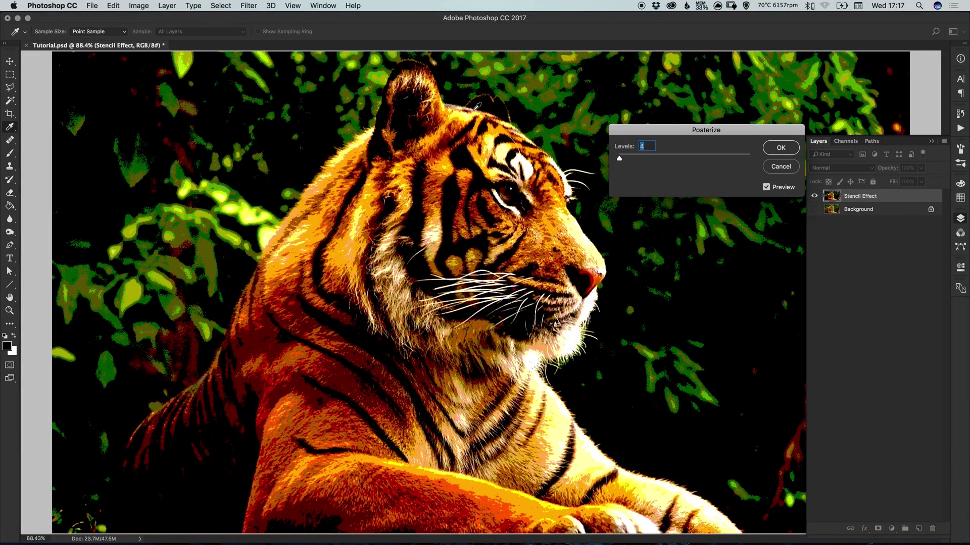
left_click_drag(701, 130, 697, 74)
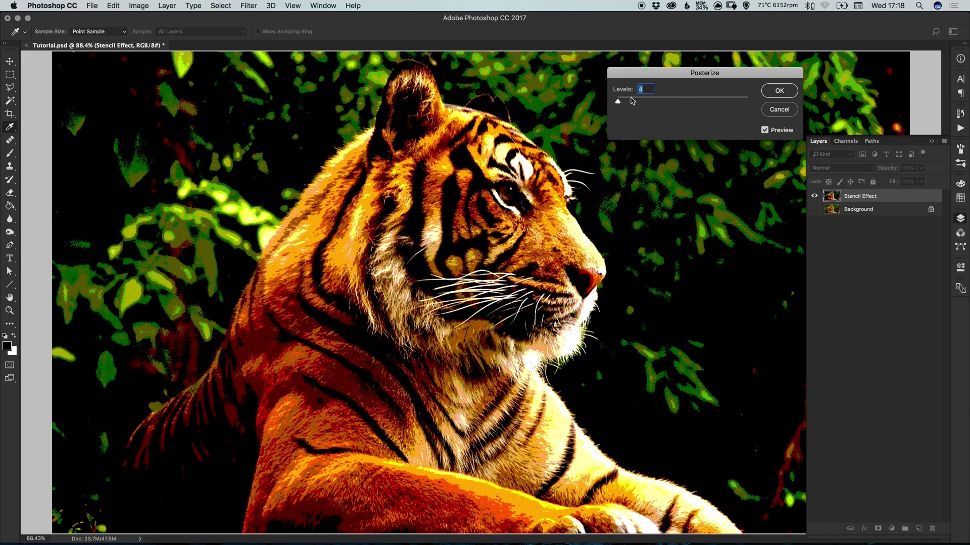
mouse_move(631, 100)
left_mouse_down()
mouse_move(735, 104)
mouse_move(617, 101)
left_mouse_up()
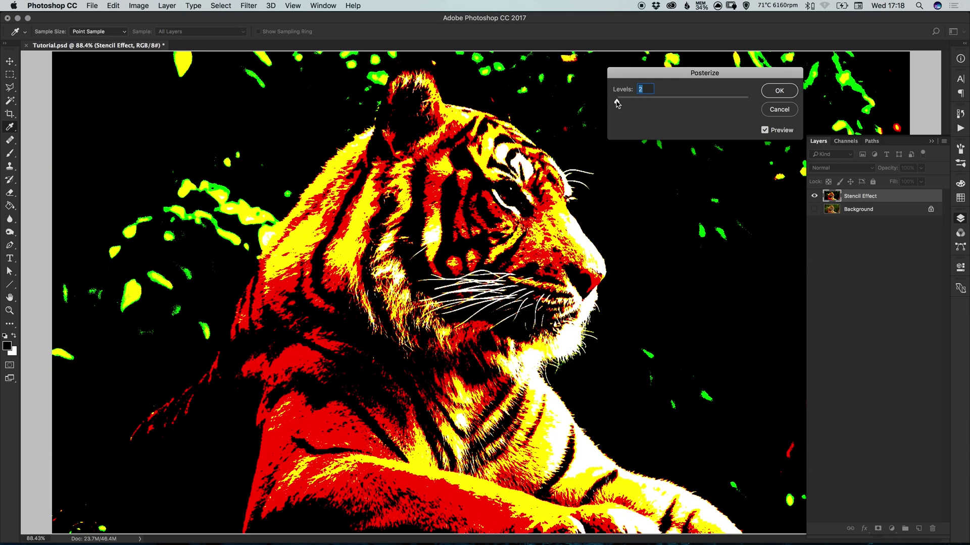
left_click_drag(617, 104, 618, 104)
left_click_drag(619, 104, 619, 104)
left_click(780, 91)
Apply a Threshold at level 46 so the tiger becomes pure black and white
key("v")
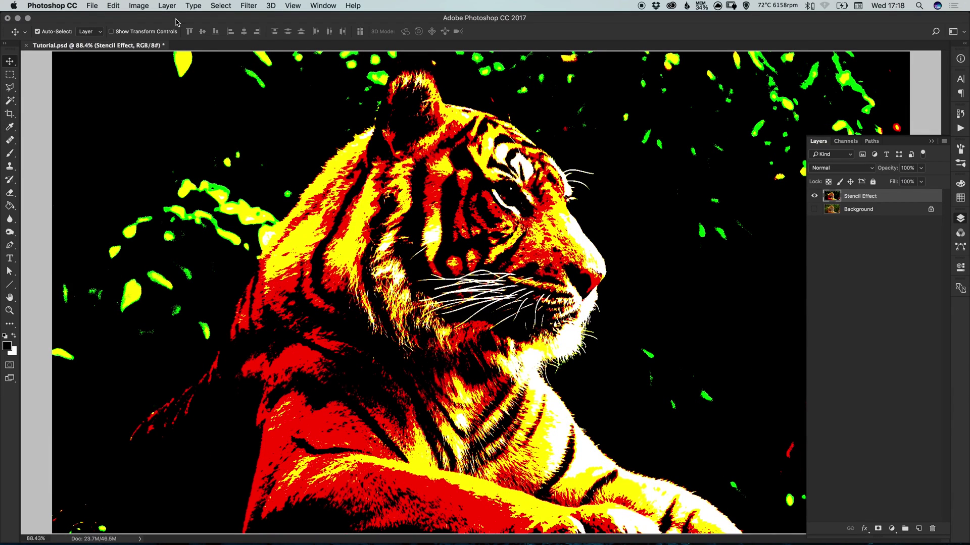
left_click(136, 6)
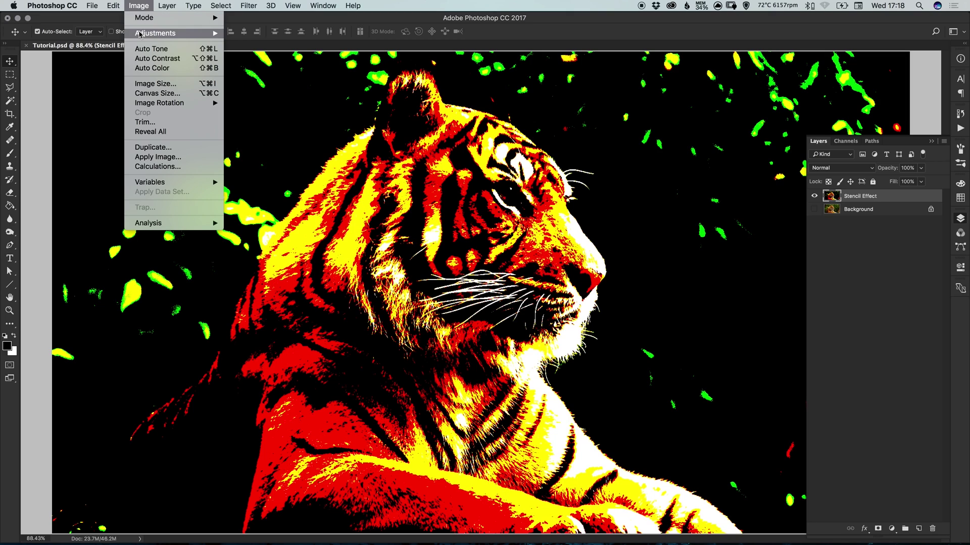
mouse_move(140, 35)
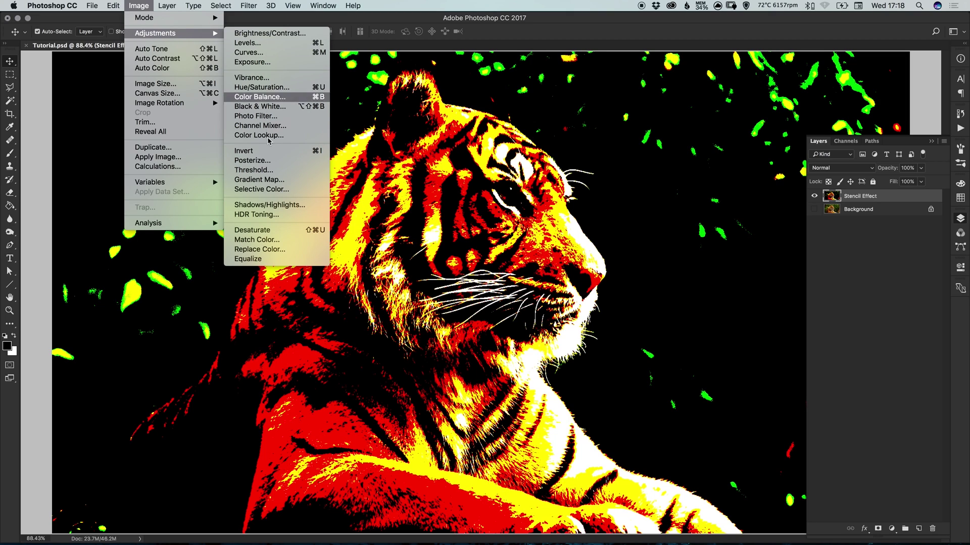
left_click(276, 170)
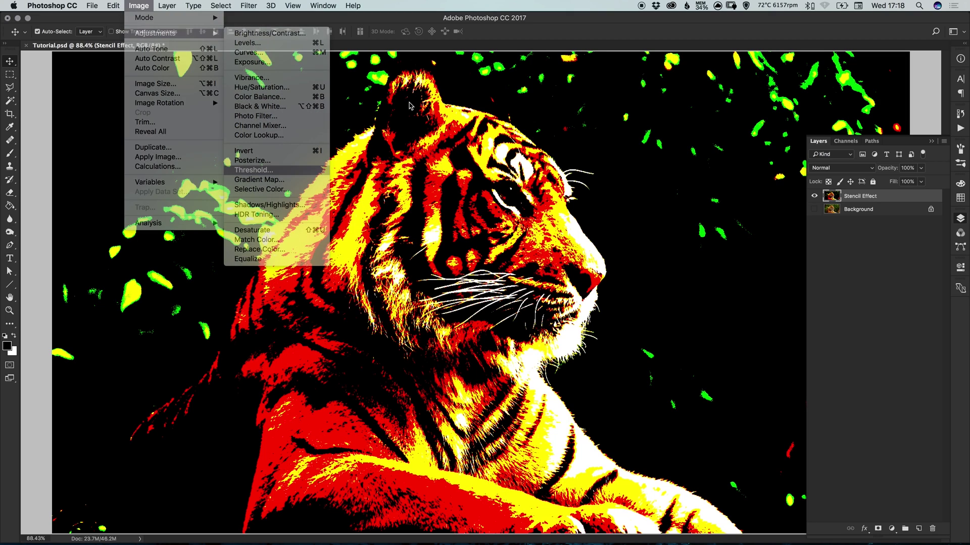
left_click_drag(827, 54, 798, 38)
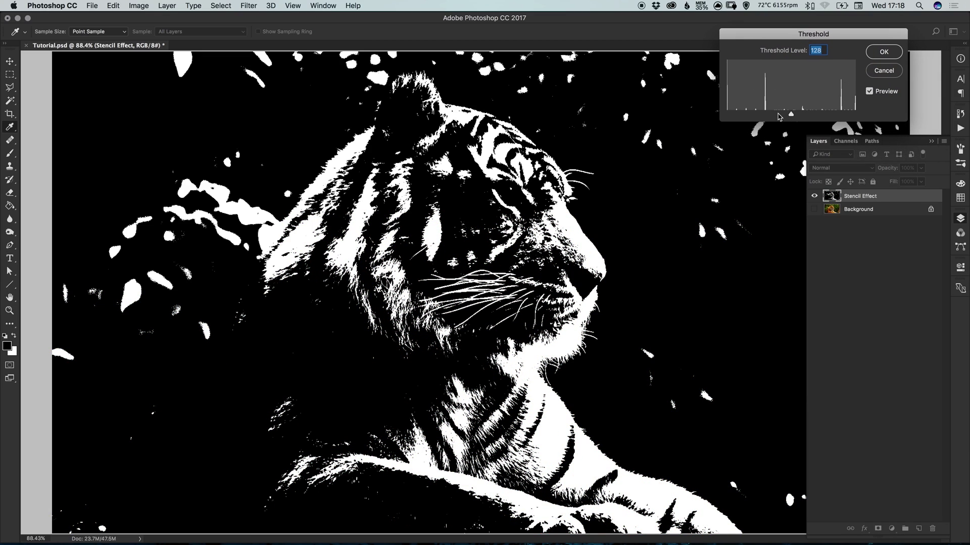
left_click_drag(791, 116, 735, 118)
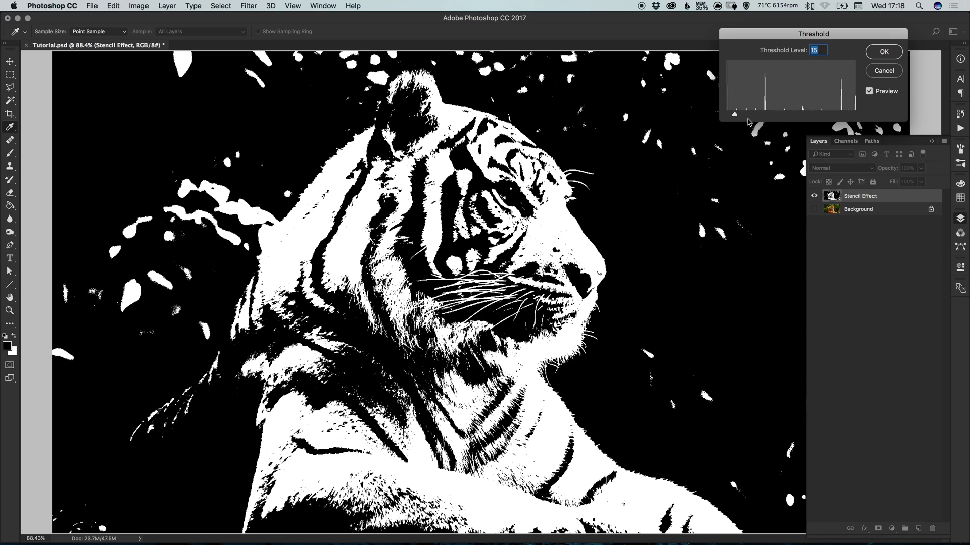
mouse_move(736, 117)
left_mouse_down()
mouse_move(850, 113)
mouse_move(751, 117)
left_mouse_up()
left_click(884, 52)
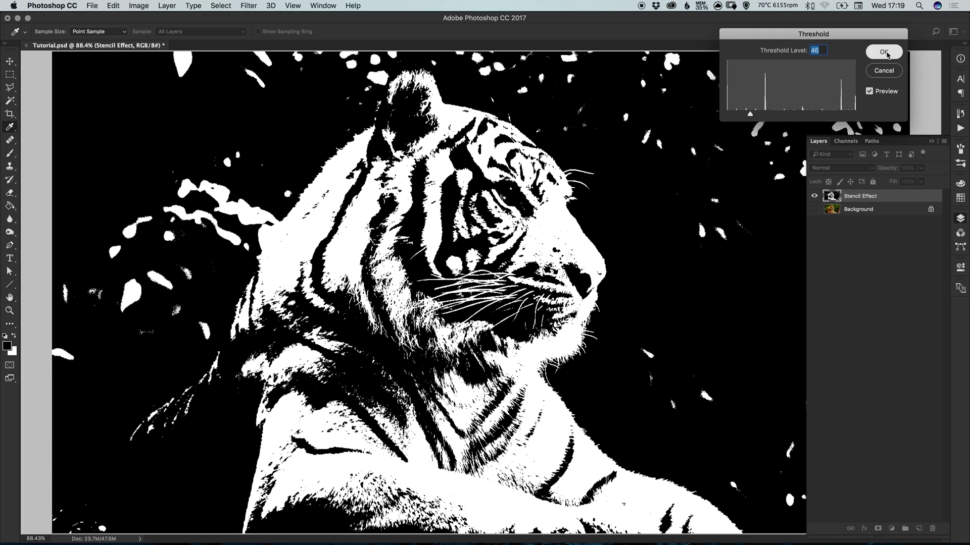
key("b")
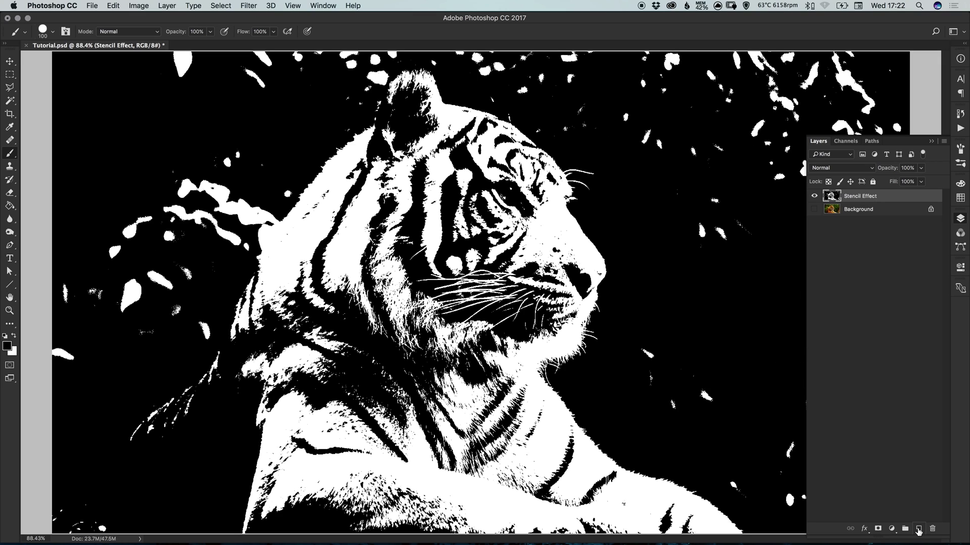
Add an empty Layer 1 above Stencil Effect and set the foreground colour to black (000000)
left_click(919, 529)
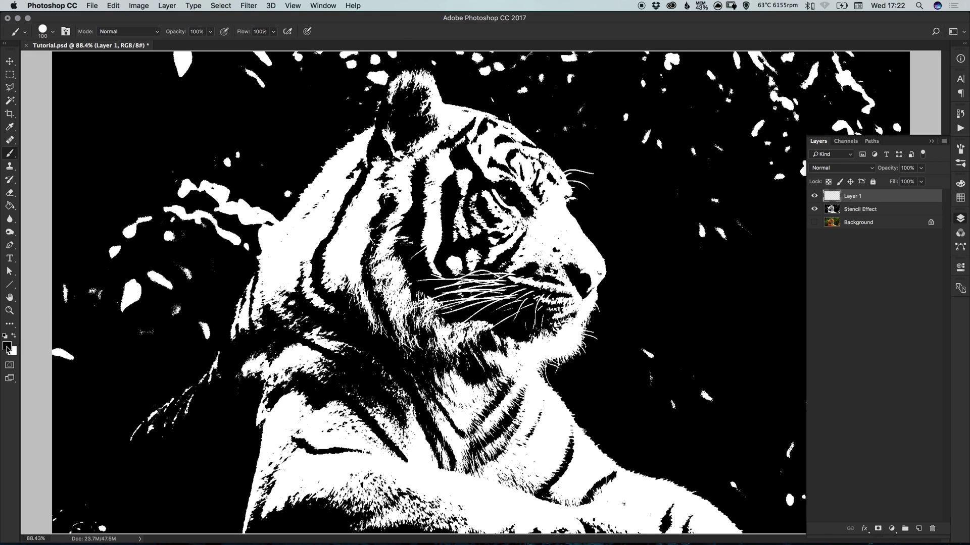
left_click(7, 347)
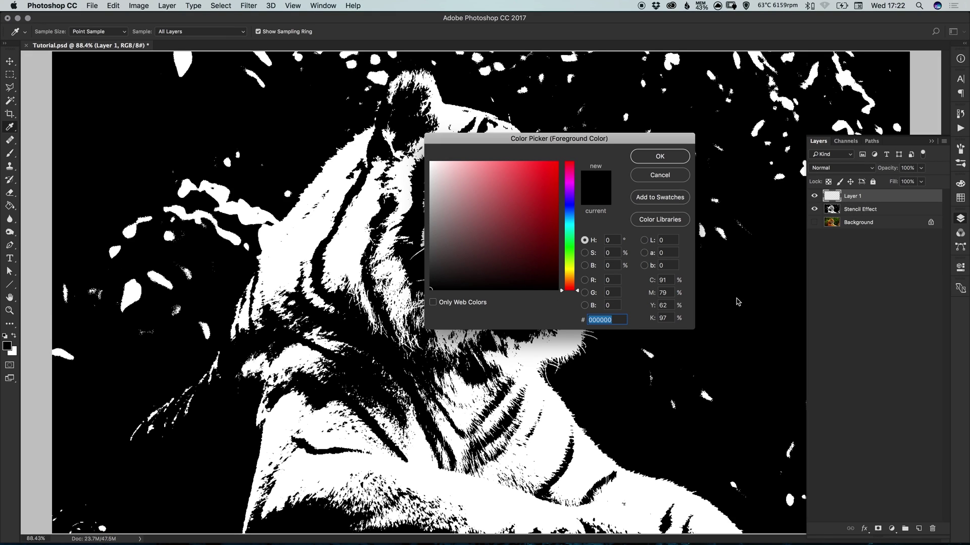
left_click(660, 156)
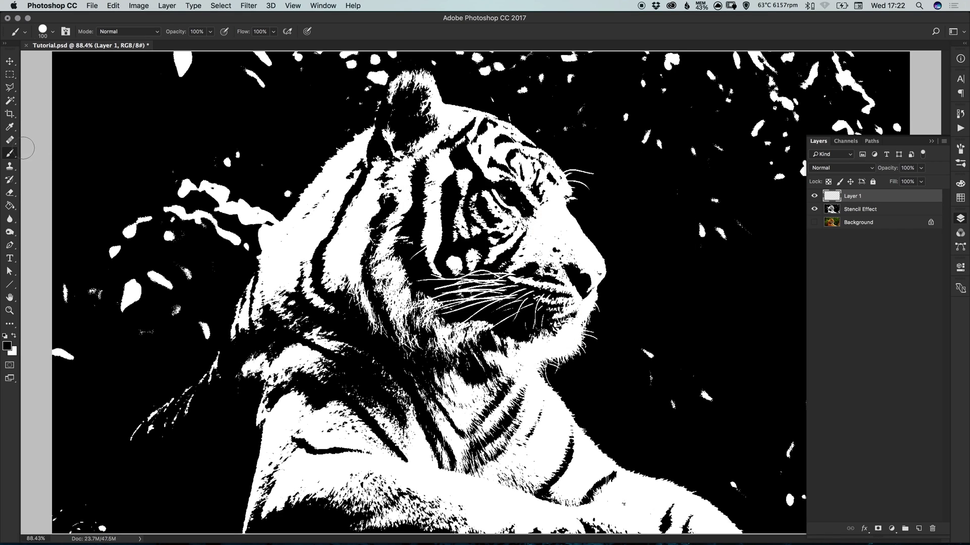
Choose a hard round brush at 100% hardness and enlarge it to 300 px
left_click(53, 31)
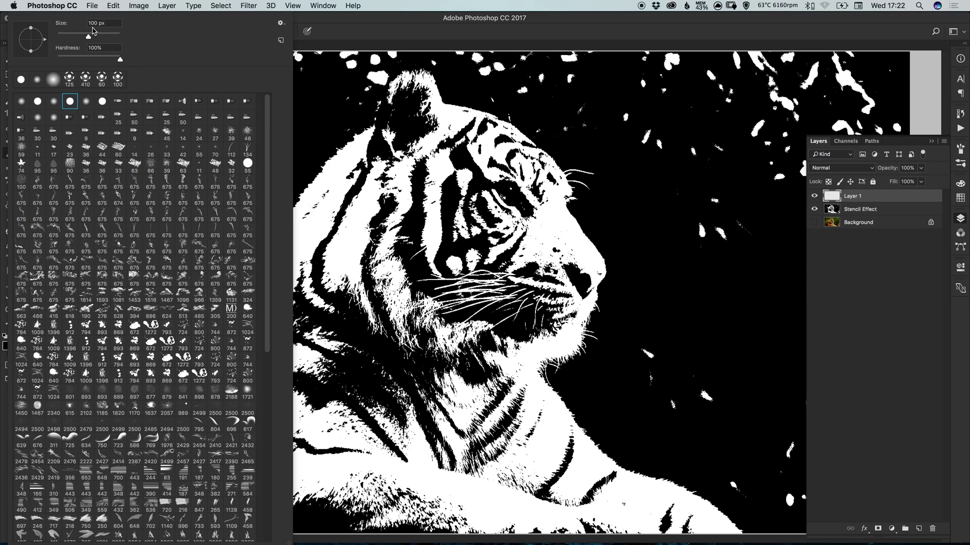
left_click(547, 178)
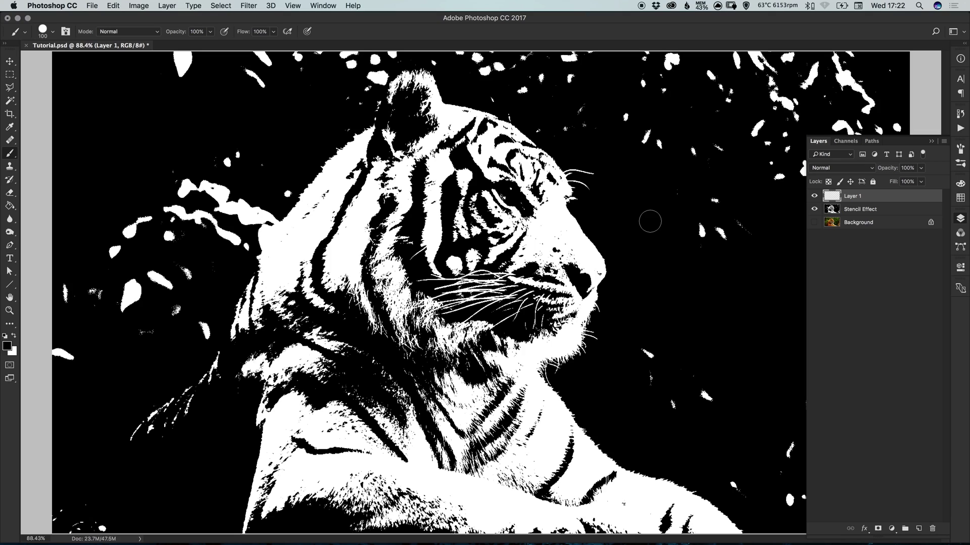
key("bracketright")
key("bracketright")
key("bracketright")
key("bracketright")
key("bracketright")
key("bracketright")
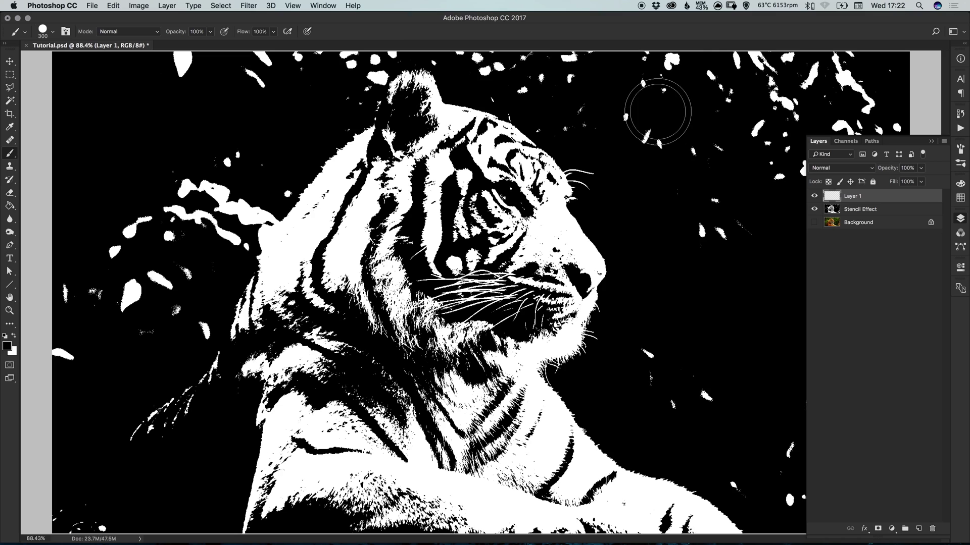
Paint black over the white specks near the top and across the right-side background
mouse_move(658, 111)
left_mouse_down()
mouse_move(667, 141)
mouse_move(638, 104)
left_mouse_up()
key("bracketleft")
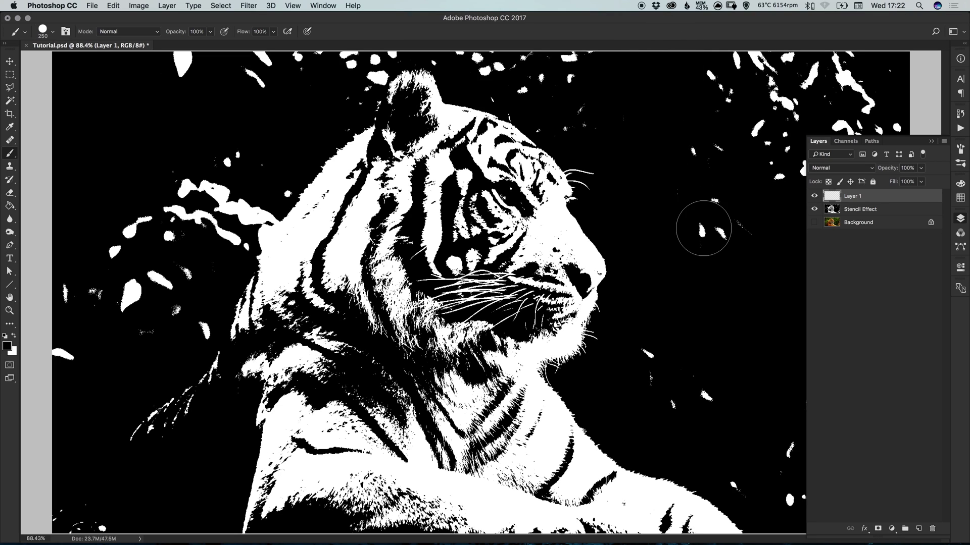
left_click(960, 218)
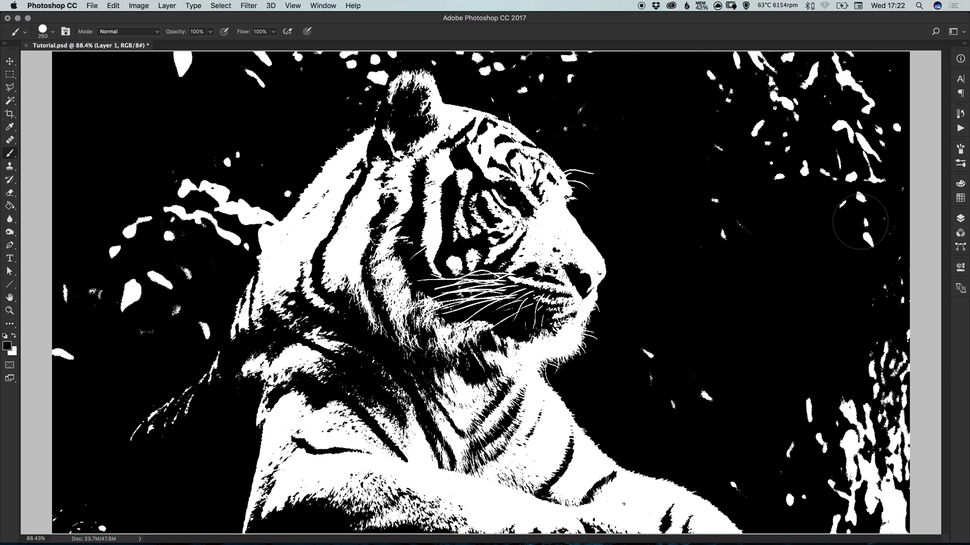
mouse_move(668, 349)
left_mouse_down()
mouse_move(653, 373)
mouse_move(675, 389)
mouse_move(710, 392)
left_mouse_up()
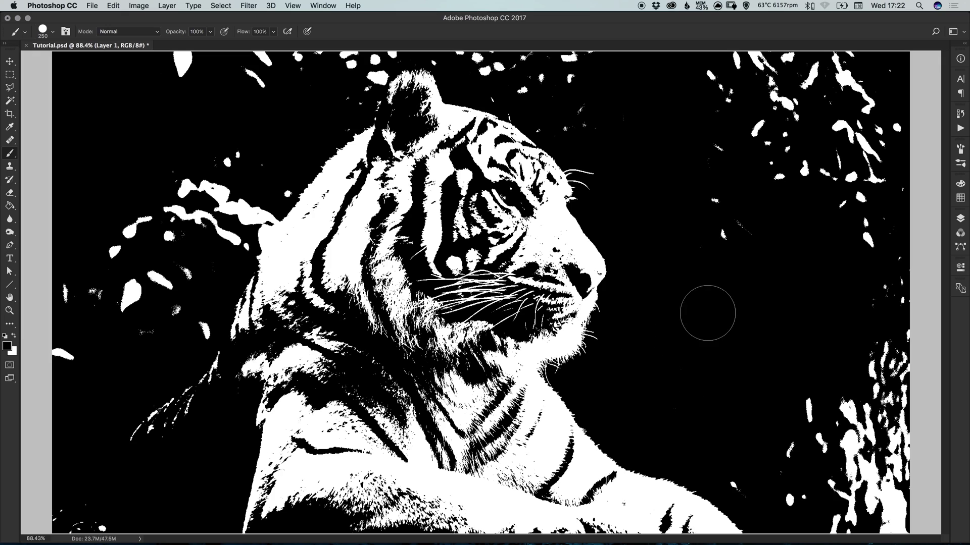
mouse_move(707, 313)
left_mouse_down()
mouse_move(720, 68)
mouse_move(740, 287)
mouse_move(746, 235)
mouse_move(730, 58)
mouse_move(765, 203)
mouse_move(783, 155)
mouse_move(782, 51)
mouse_move(794, 183)
mouse_move(827, 101)
mouse_move(846, 85)
mouse_move(842, 200)
mouse_move(875, 71)
mouse_move(866, 178)
mouse_move(887, 272)
mouse_move(907, 101)
mouse_move(864, 319)
mouse_move(875, 392)
mouse_move(892, 333)
mouse_move(905, 505)
mouse_move(877, 528)
mouse_move(840, 517)
mouse_move(776, 471)
mouse_move(745, 473)
mouse_move(794, 496)
mouse_move(775, 405)
left_mouse_up()
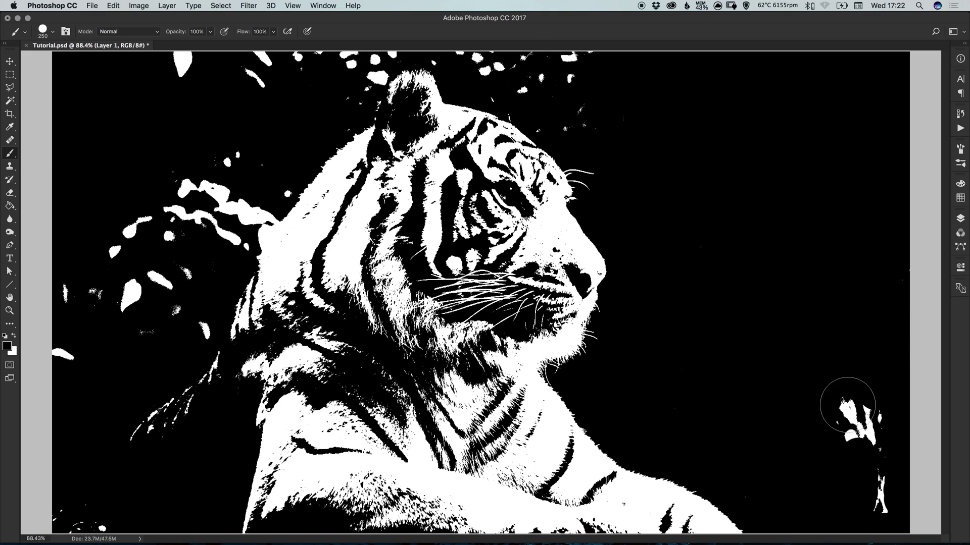
left_click_drag(848, 405, 866, 493)
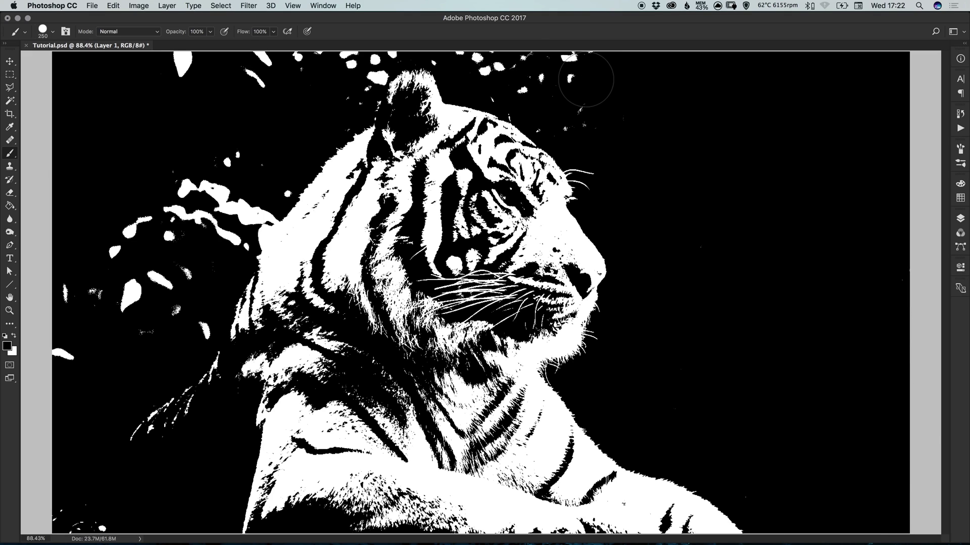
Paint out the small specks along the top edge and beside the ear and head
left_click(571, 48)
left_click(477, 44)
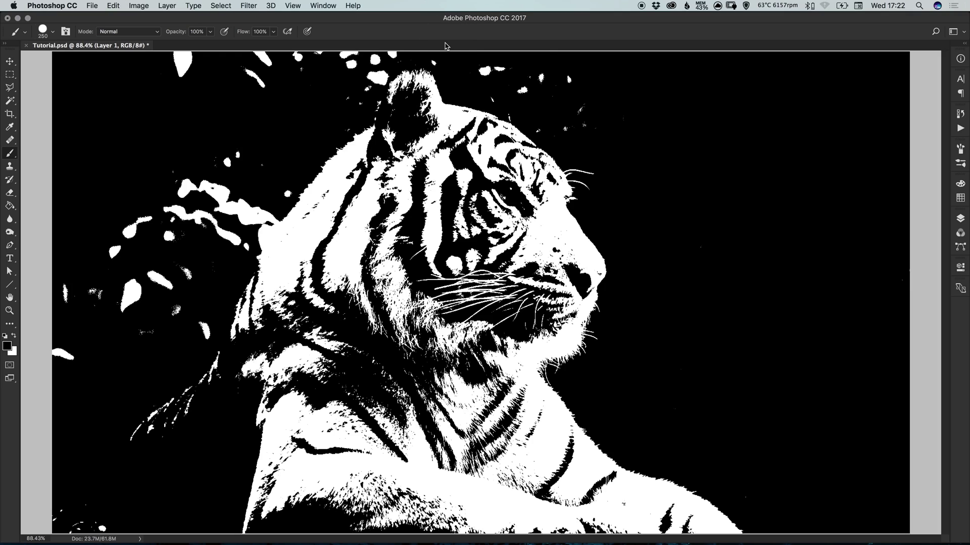
key("bracketleft")
left_click(492, 72)
key("bracketleft")
key("bracketleft")
key("bracketleft")
key("bracketleft")
left_click(439, 61)
left_click_drag(491, 95, 556, 83)
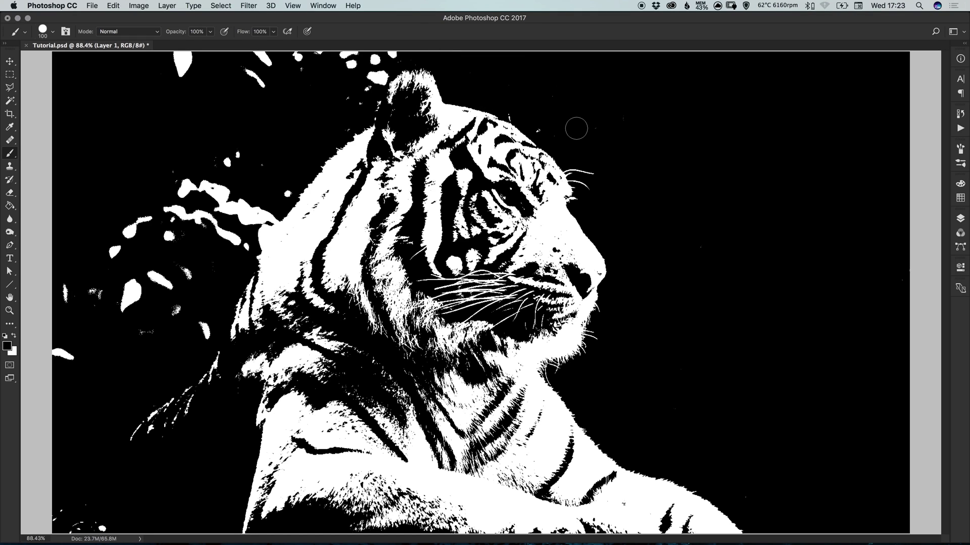
mouse_move(577, 128)
left_mouse_down()
mouse_move(540, 127)
mouse_move(598, 119)
mouse_move(552, 132)
mouse_move(571, 110)
left_mouse_up()
Paint out the specks on the far left and the large white blobs left of the tiger
key("bracketleft")
key("bracketleft")
key("bracketleft")
key("bracketleft")
key("bracketright")
key("bracketright")
key("bracketright")
mouse_move(68, 355)
left_mouse_down()
mouse_move(64, 288)
mouse_move(55, 354)
left_mouse_up()
key("bracketright")
key("bracketright")
key("bracketright")
key("bracketright")
key("bracketright")
key("bracketright")
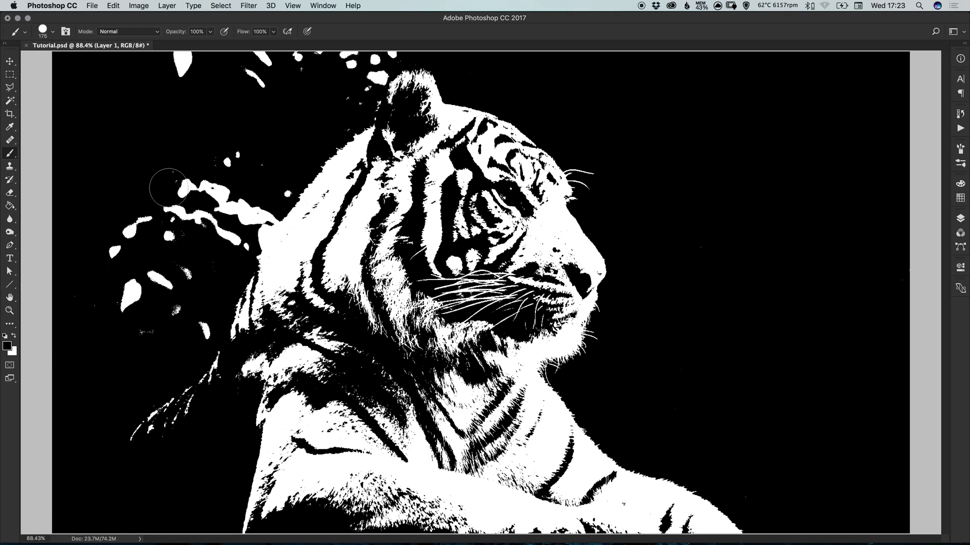
mouse_move(169, 188)
left_mouse_down()
mouse_move(96, 305)
mouse_move(225, 154)
mouse_move(130, 314)
mouse_move(207, 194)
mouse_move(176, 51)
mouse_move(223, 89)
mouse_move(260, 92)
mouse_move(400, 49)
mouse_move(416, 59)
mouse_move(382, 83)
left_mouse_up()
key("bracketleft")
key("bracketleft")
key("bracketleft")
key("bracketleft")
key("bracketleft")
Zoom to 200% on the white blob beside the tiger's head
key("z")
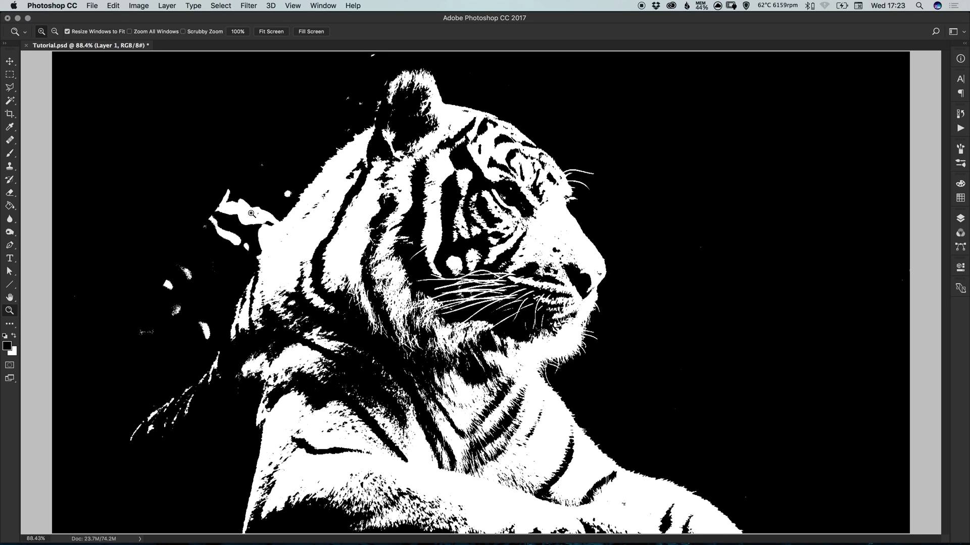
left_click(255, 207)
left_click(257, 203)
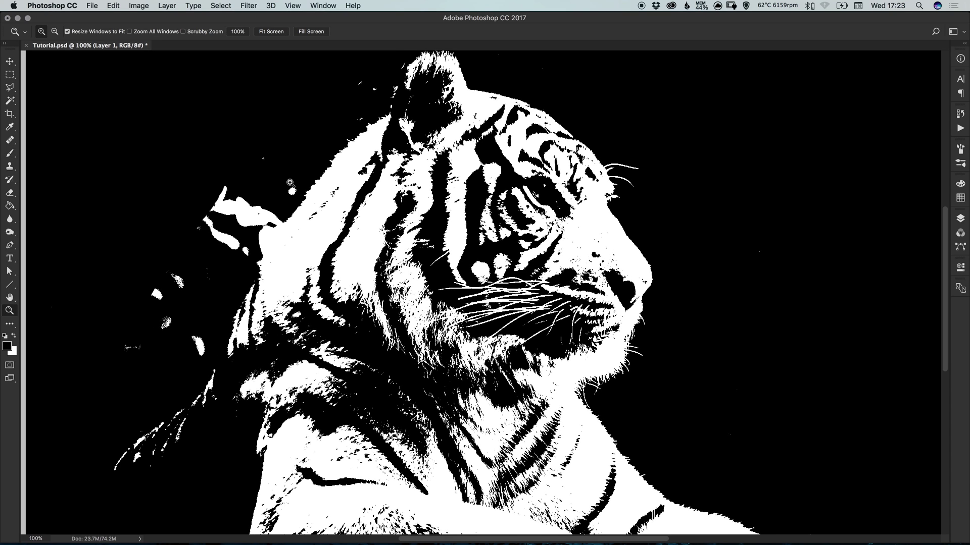
left_click(290, 182)
Paint black along the edge near the head, then erase the stray black stroke from the fur
key("b")
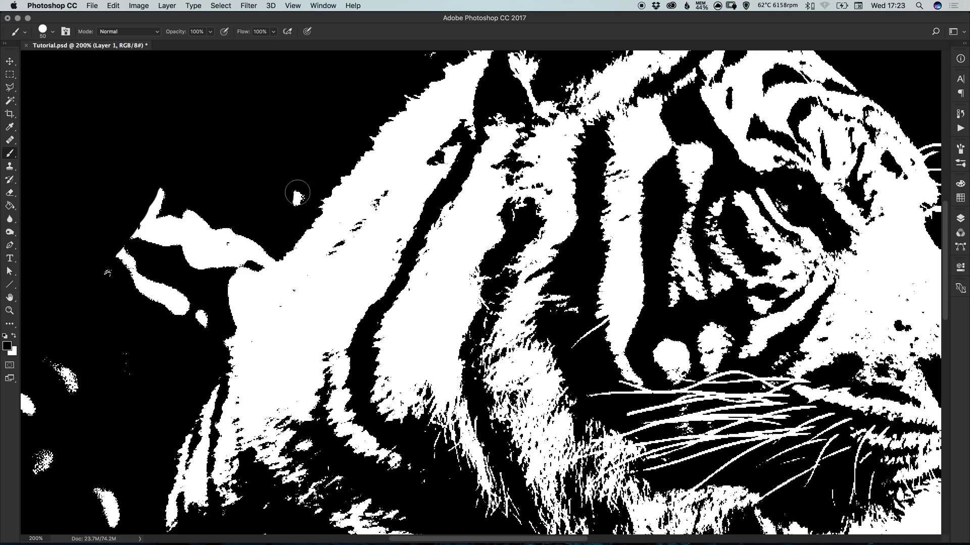
left_click_drag(363, 153, 356, 261)
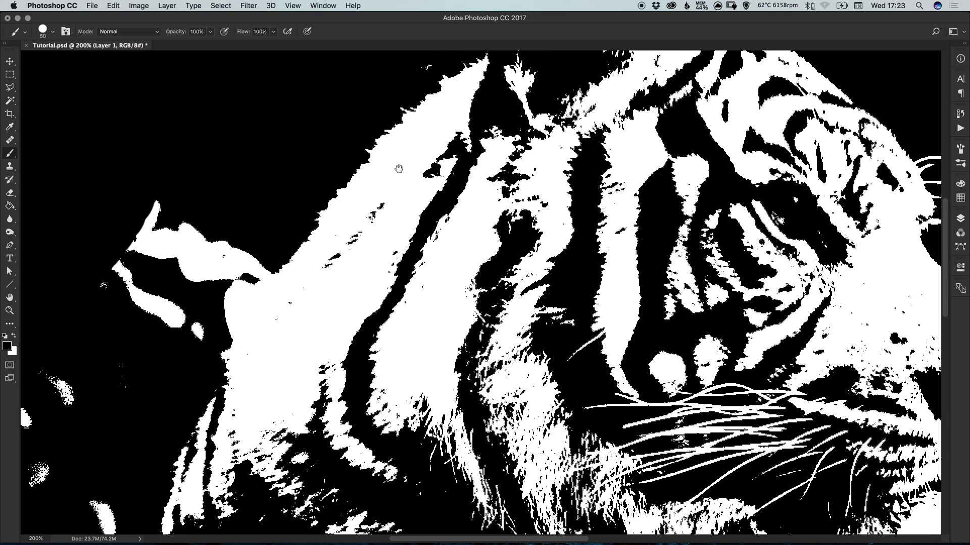
left_click_drag(399, 172, 392, 251)
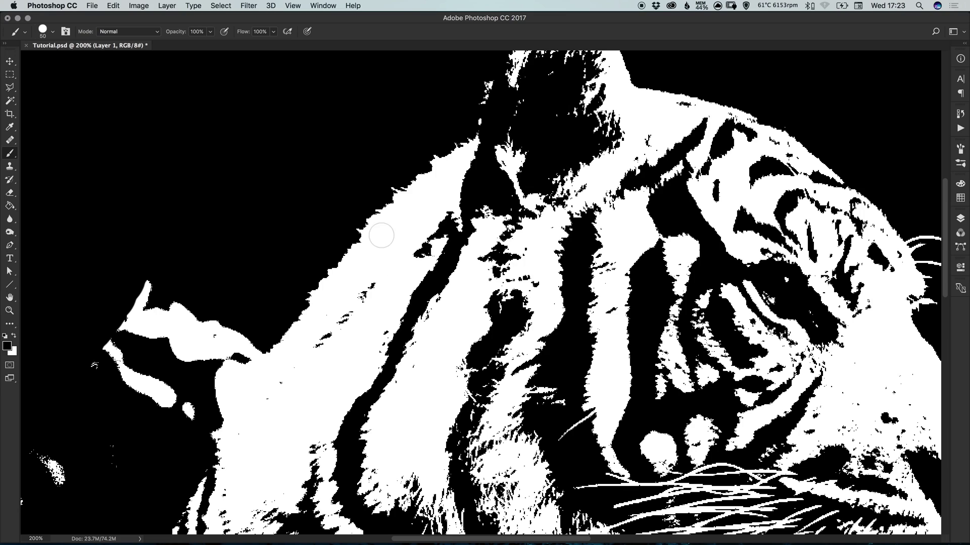
left_click_drag(378, 216, 369, 287)
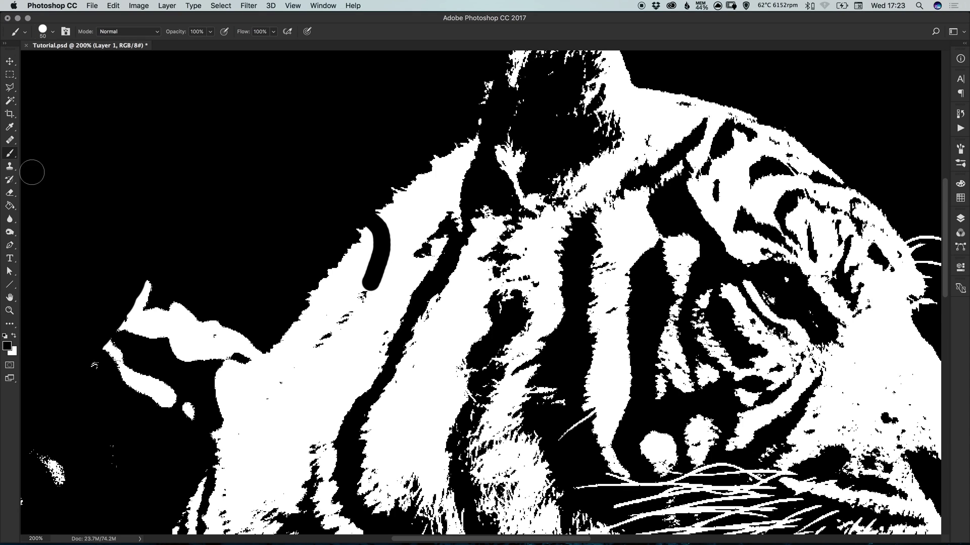
left_click(20, 195)
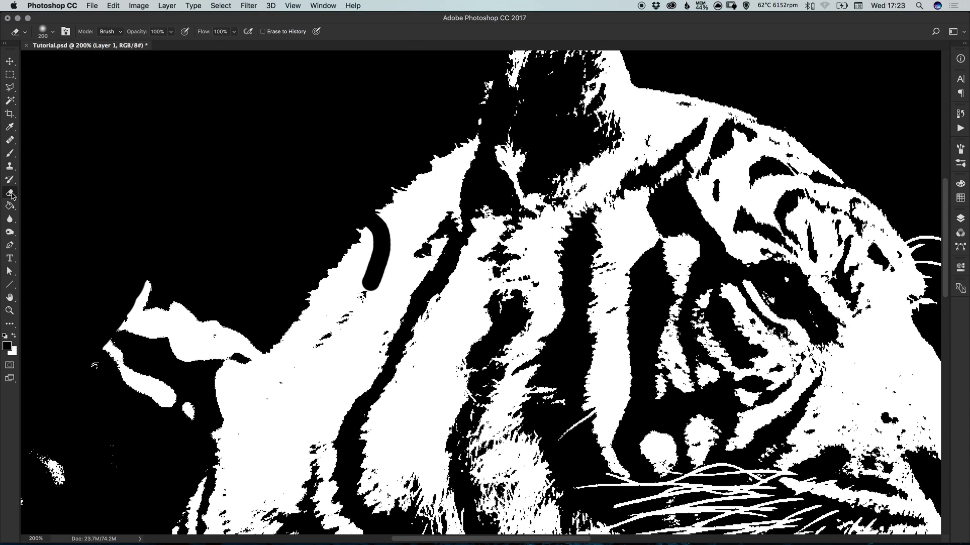
key("bracketleft")
key("bracketleft")
key("bracketleft")
key("bracketleft")
key("bracketleft")
key("bracketleft")
key("bracketleft")
mouse_move(366, 287)
left_mouse_down()
mouse_move(377, 222)
mouse_move(369, 215)
left_mouse_up()
Paint out the white speckles and blobs at the lower left, left of the face
key("b")
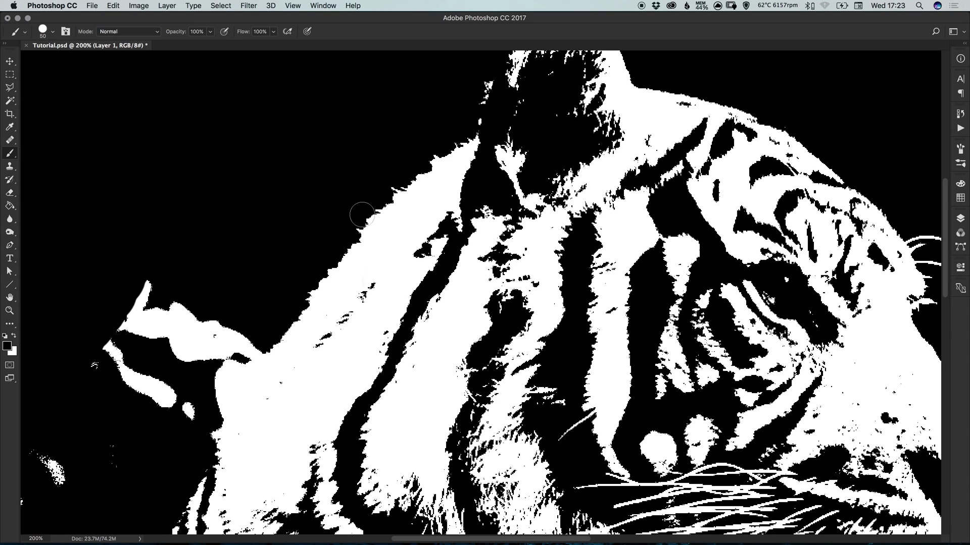
left_click_drag(135, 397, 209, 347)
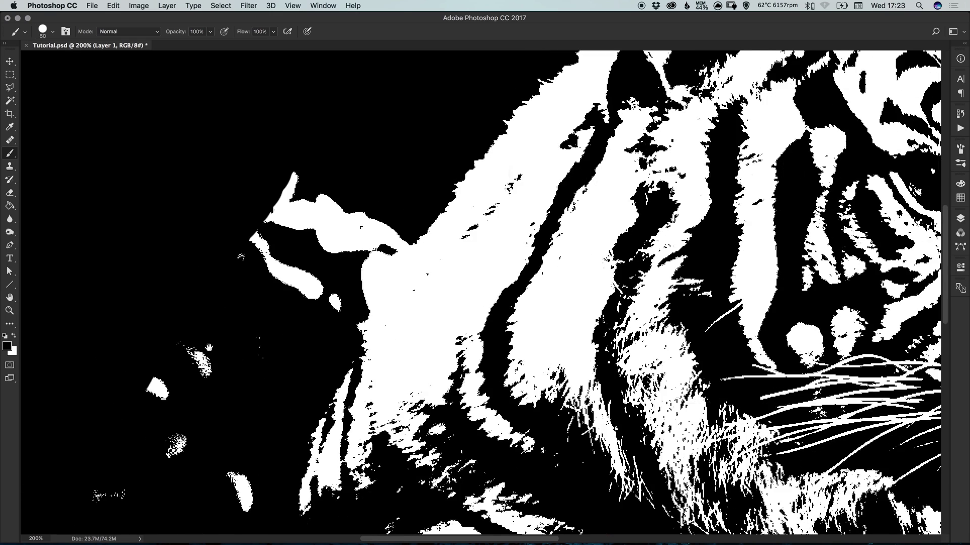
left_click(101, 493)
left_click_drag(166, 447, 165, 459)
left_click_drag(247, 508, 227, 493)
left_click_drag(149, 377, 165, 391)
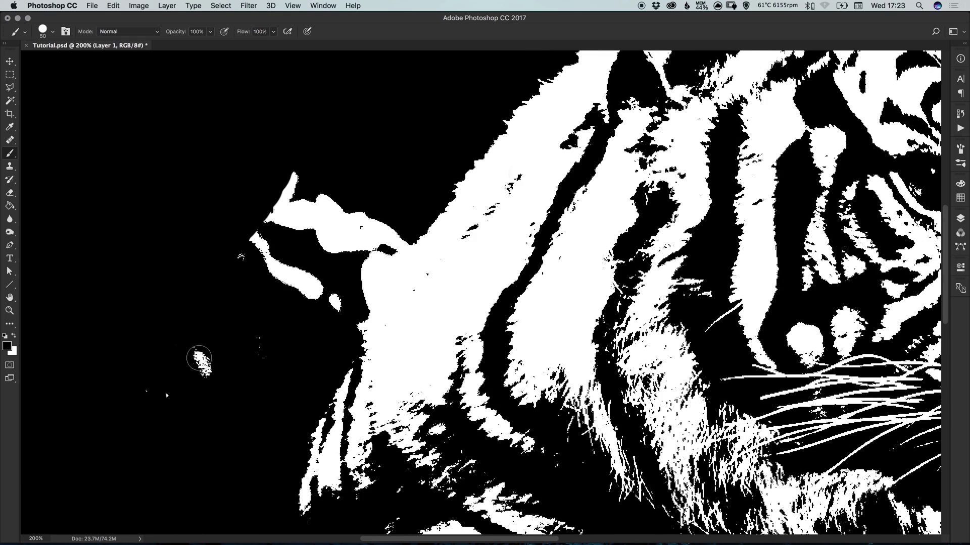
left_click_drag(199, 359, 206, 368)
Paint over the white shape left of the face and its leftover hooked point with a smaller brush
mouse_move(270, 205)
left_mouse_down()
mouse_move(311, 164)
mouse_move(287, 234)
mouse_move(327, 190)
mouse_move(318, 263)
mouse_move(346, 257)
mouse_move(338, 300)
mouse_move(248, 234)
mouse_move(306, 290)
mouse_move(313, 311)
mouse_move(207, 371)
left_mouse_up()
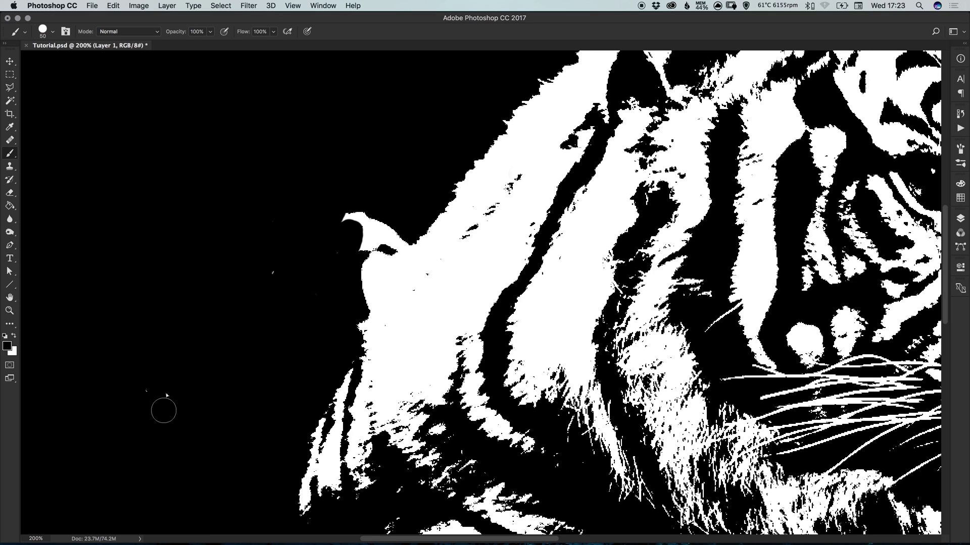
left_click_drag(344, 216, 363, 215)
key("bracketleft")
key("bracketleft")
key("bracketleft")
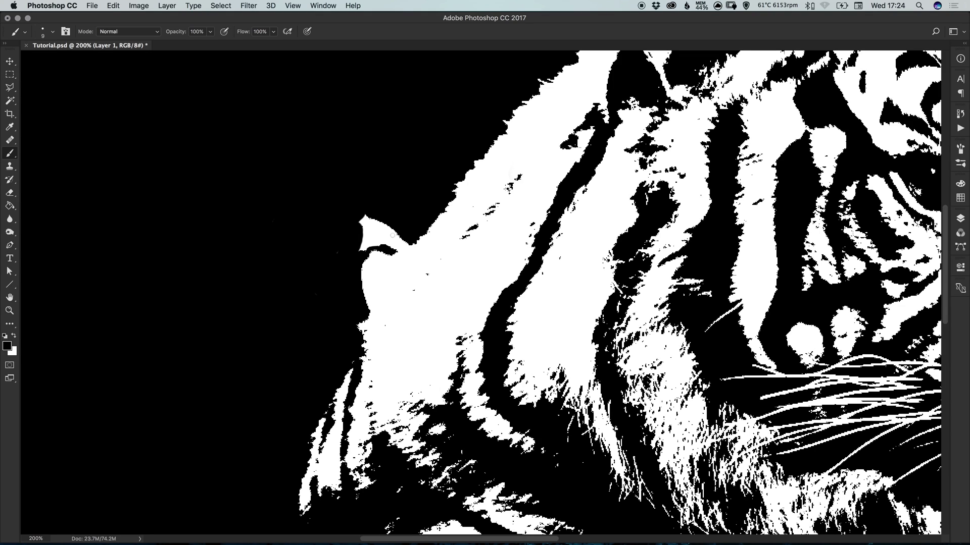
left_click_drag(372, 243, 400, 249)
left_click_drag(360, 245, 395, 228)
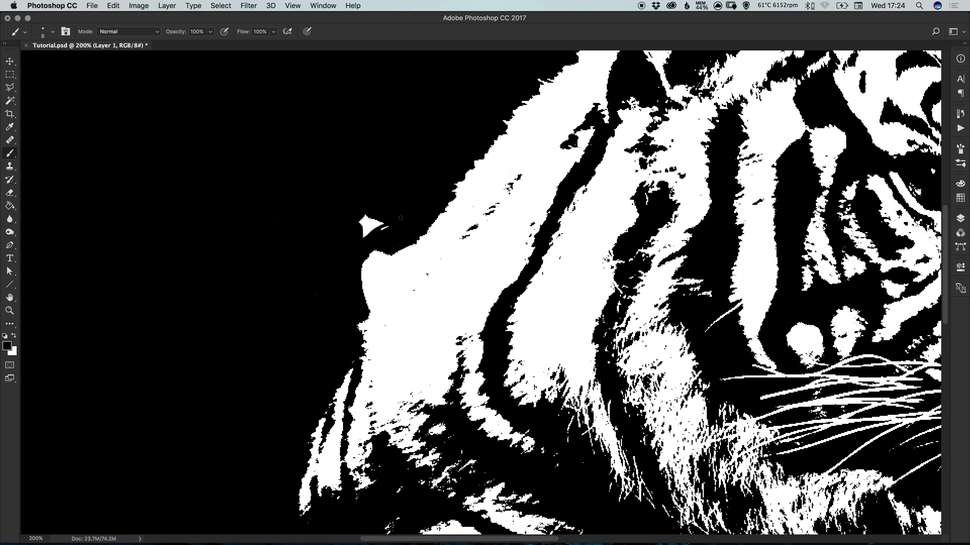
left_click_drag(362, 236, 364, 229)
Zoom out and paint out the white strands at the lower left with a larger hard brush
key("super+minus")
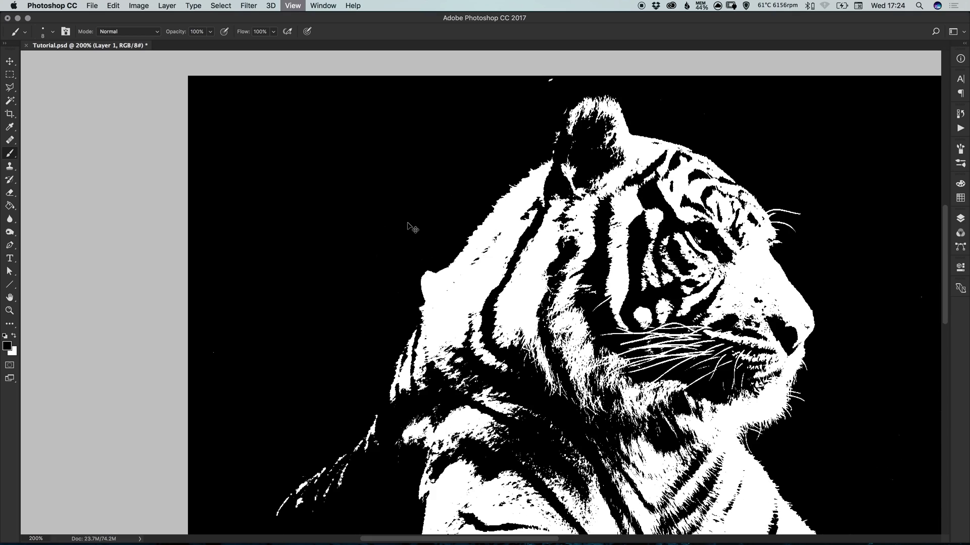
key("super+minus")
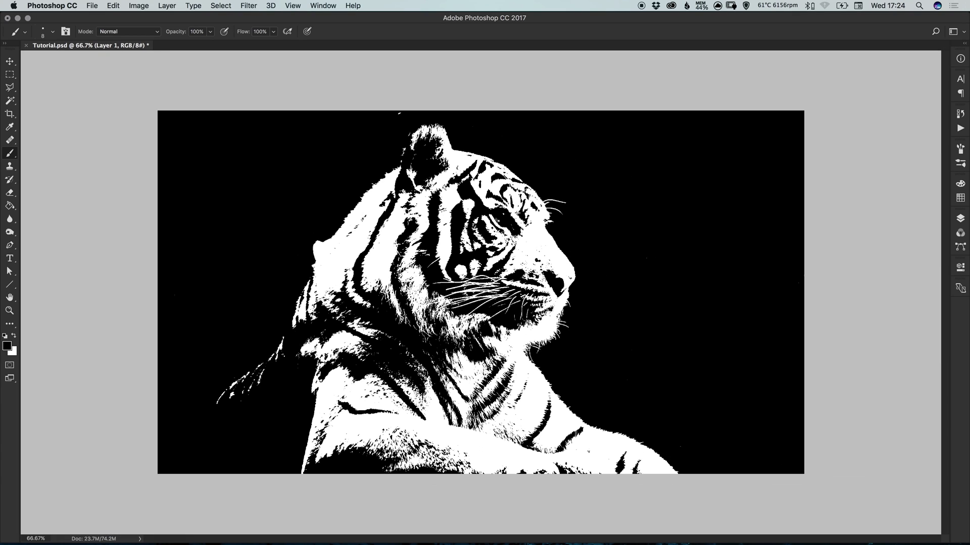
key("shift+bracketright")
key("bracketright")
key("bracketright")
key("bracketright")
key("bracketright")
mouse_move(225, 394)
left_mouse_down()
mouse_move(249, 372)
mouse_move(249, 381)
mouse_move(281, 339)
mouse_move(293, 358)
left_mouse_up()
key("v")
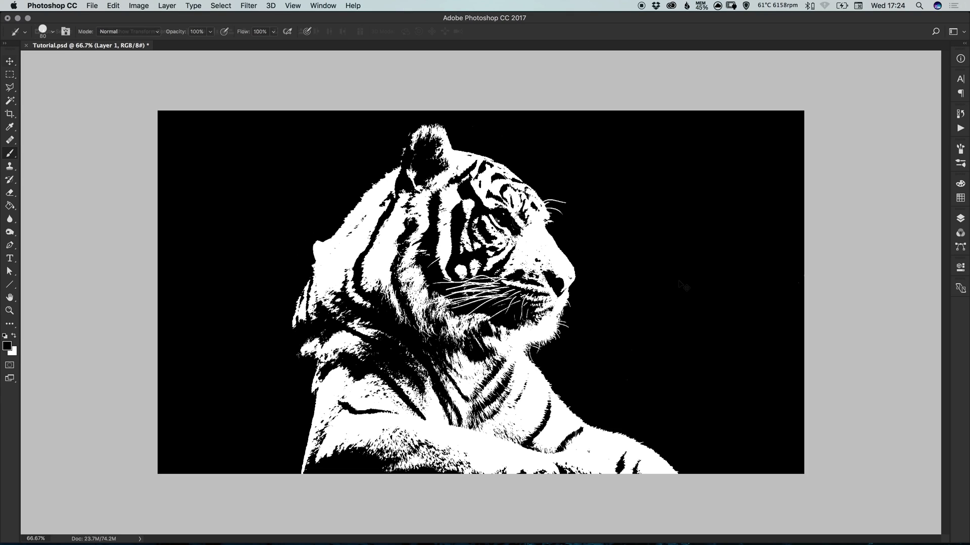
left_click(960, 218)
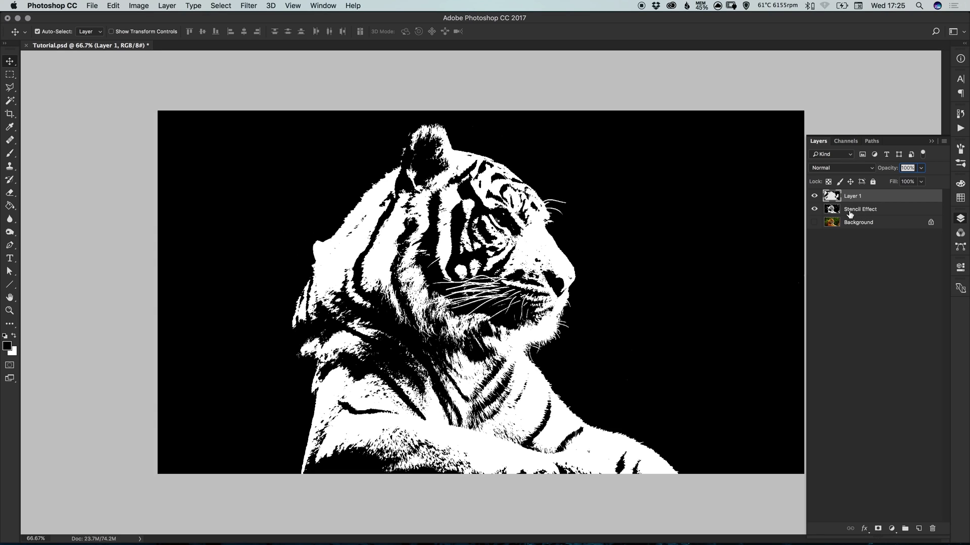
Select Layer 1 together with Stencil Effect and merge them into one layer
key("super")
left_click(862, 210, "super")
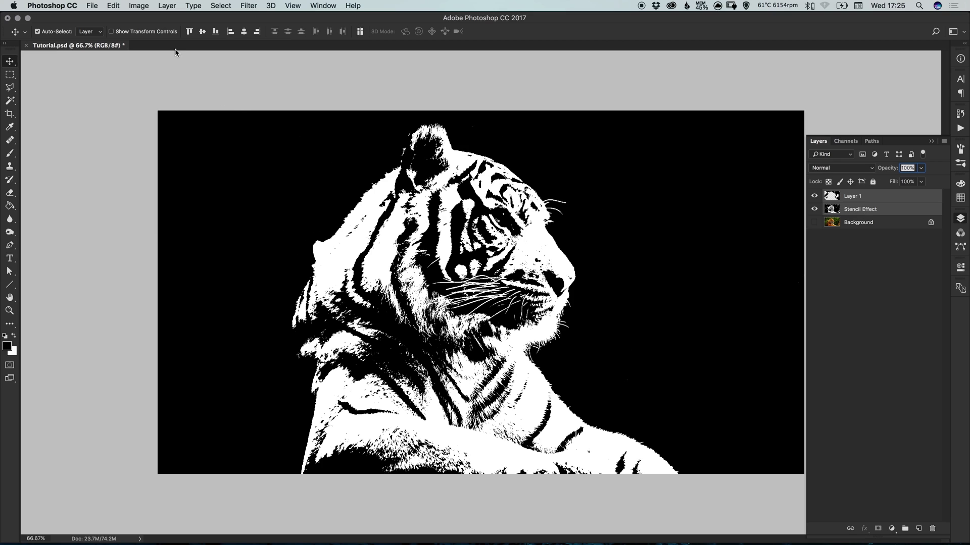
left_click(167, 6)
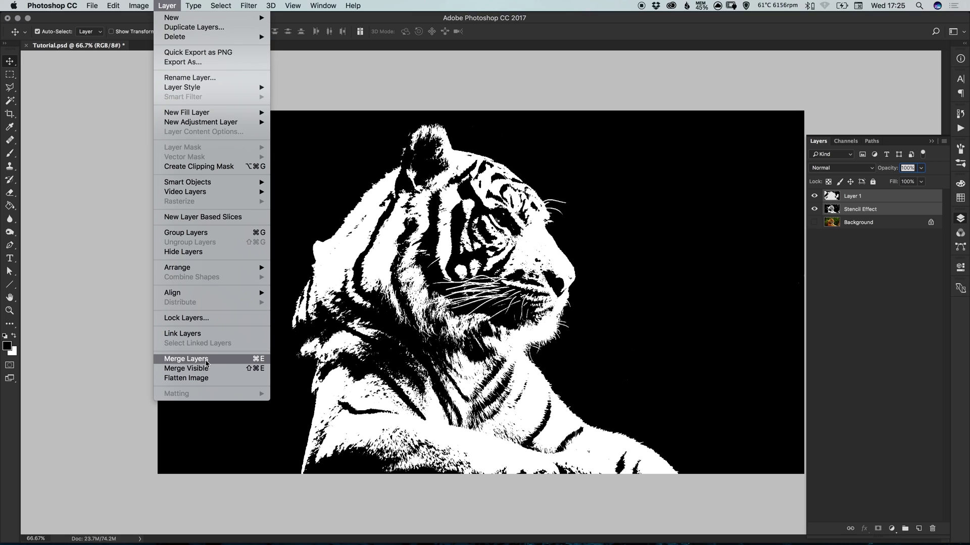
left_click(207, 359)
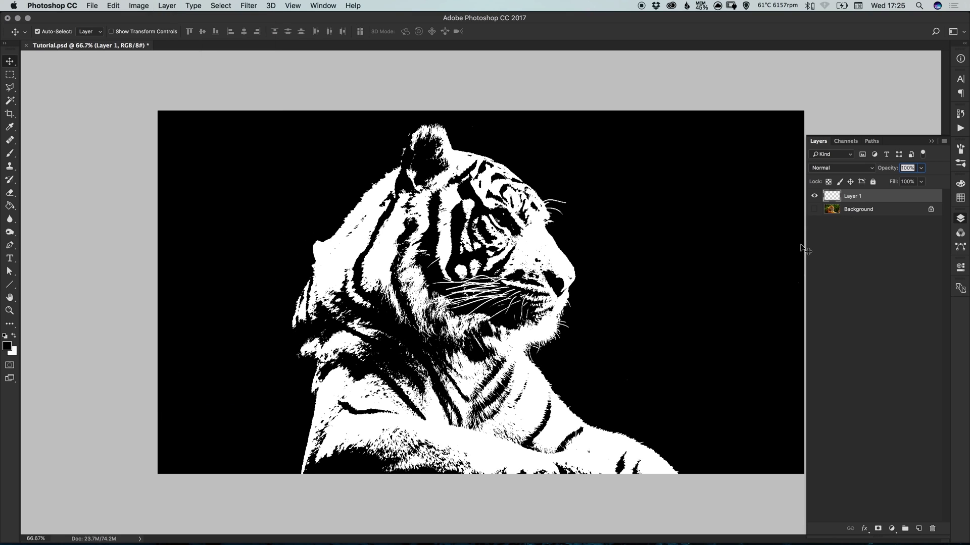
Rename the merged layer to 'Stencil Effect' and hide the Layers panel
double_click(853, 195)
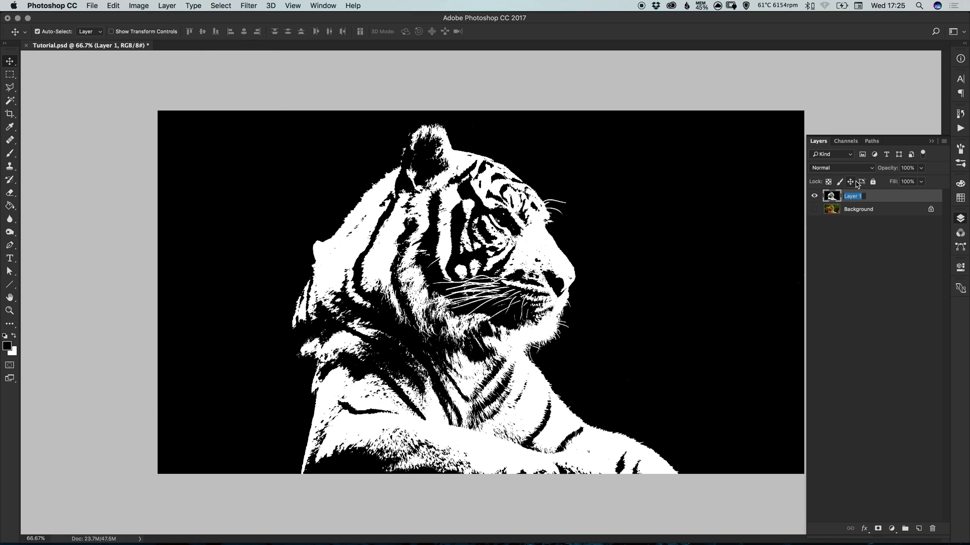
type("Stencil Effect")
key("Return")
key("F7")
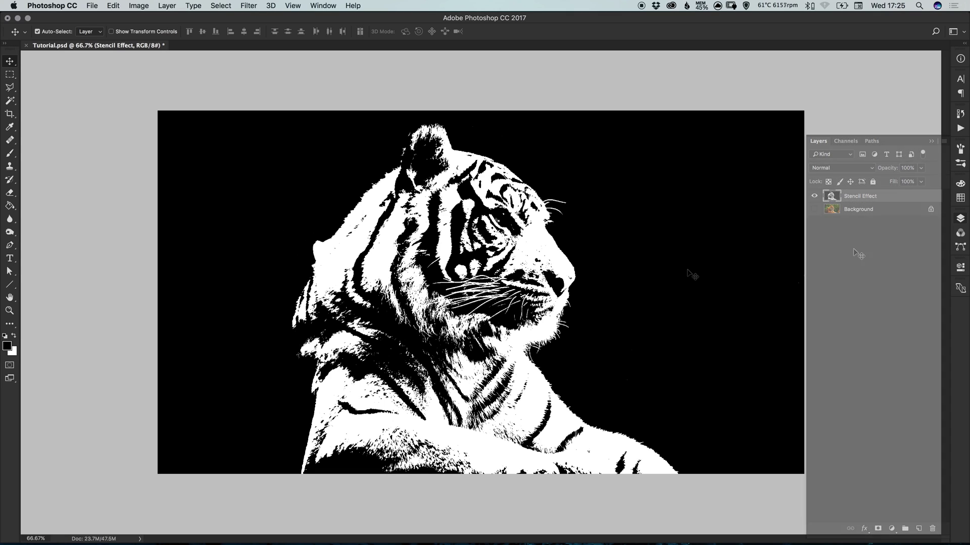